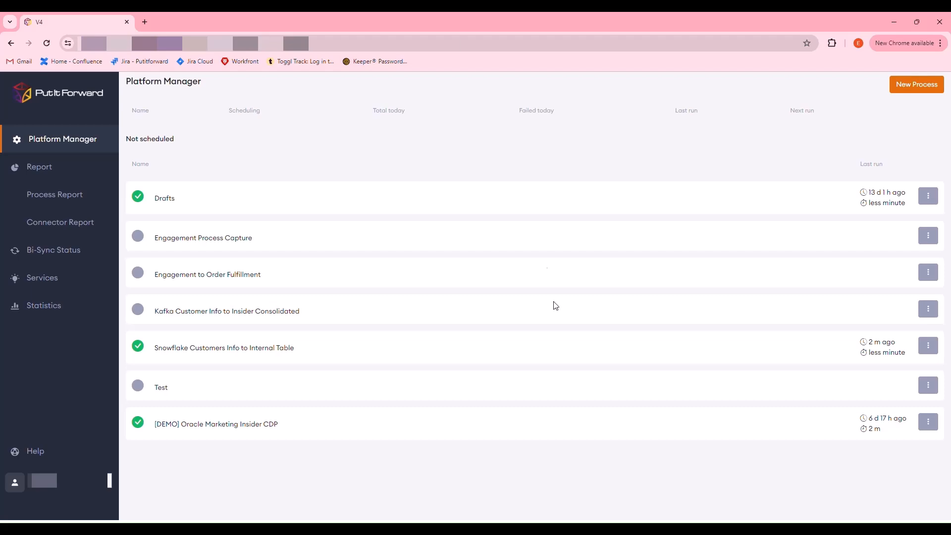
# Open the Snowflake Customers Info to Internal Table process for editing and show its connector in the Integration Designer.
pyautogui.click(928, 346)
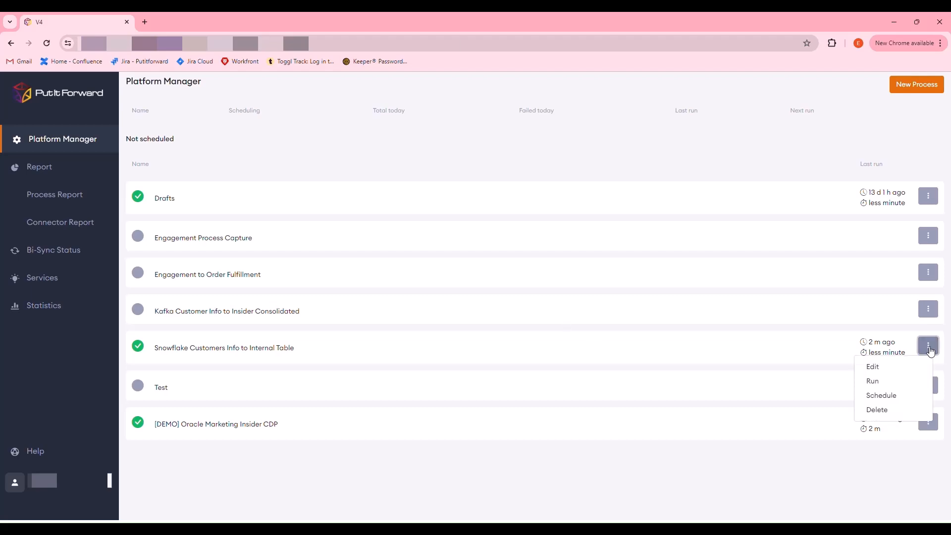
pyautogui.click(892, 368)
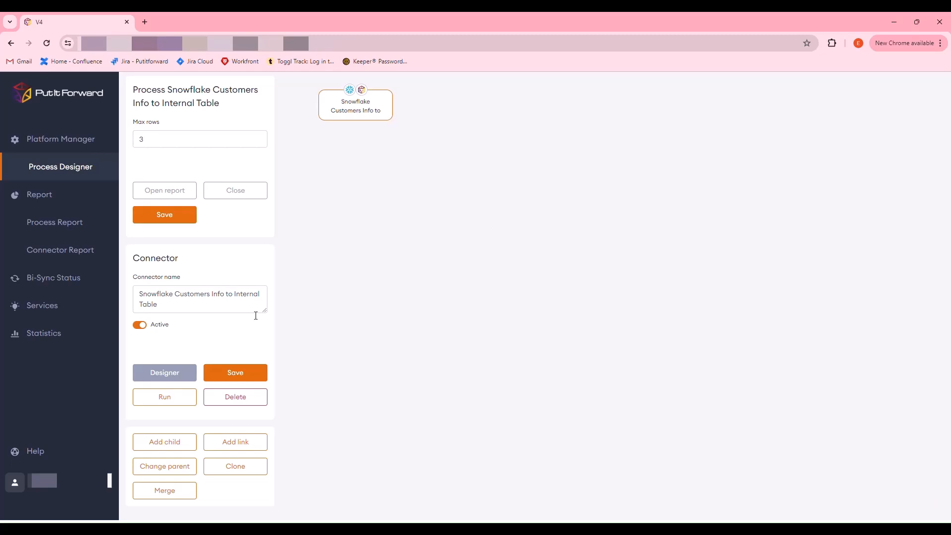
pyautogui.click(182, 378)
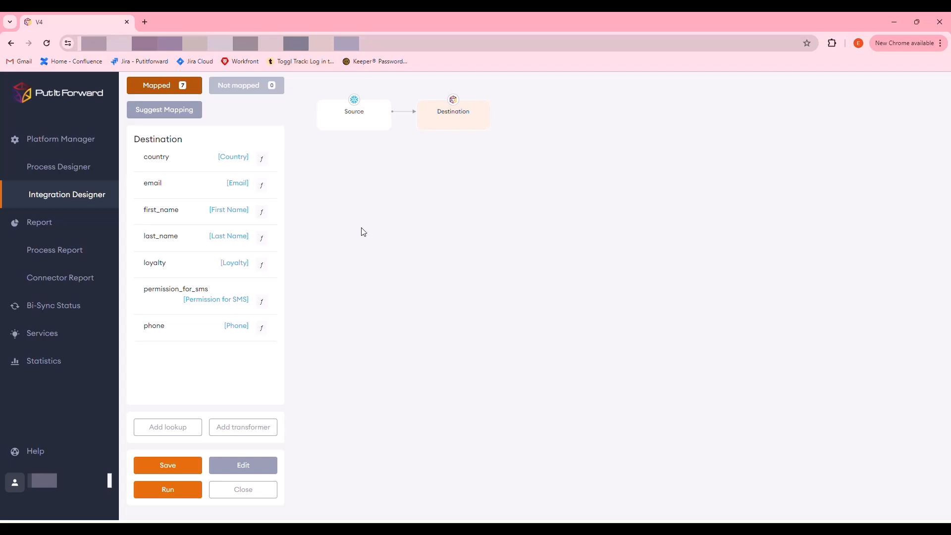
# Add a Skip transformer to the integration and name it "Email is empty".
pyautogui.click(270, 433)
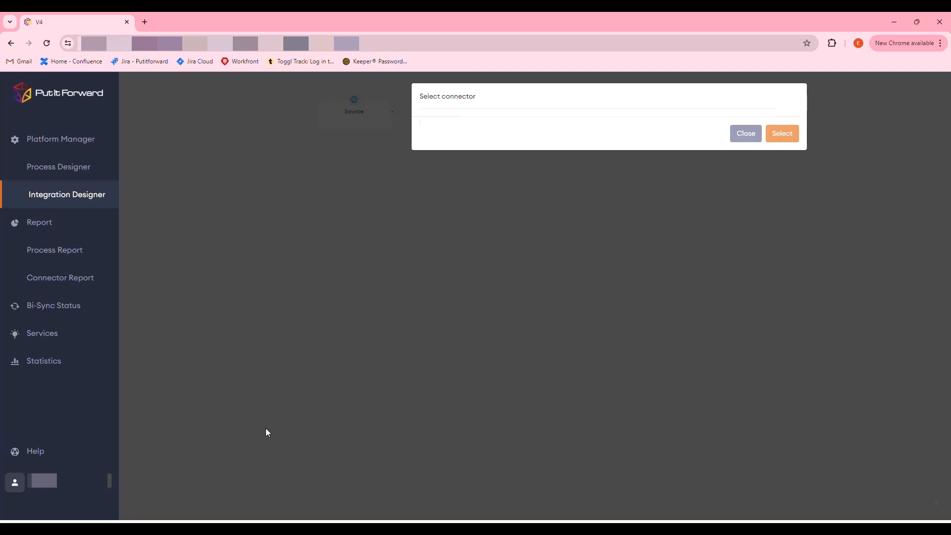
pyautogui.click(612, 154)
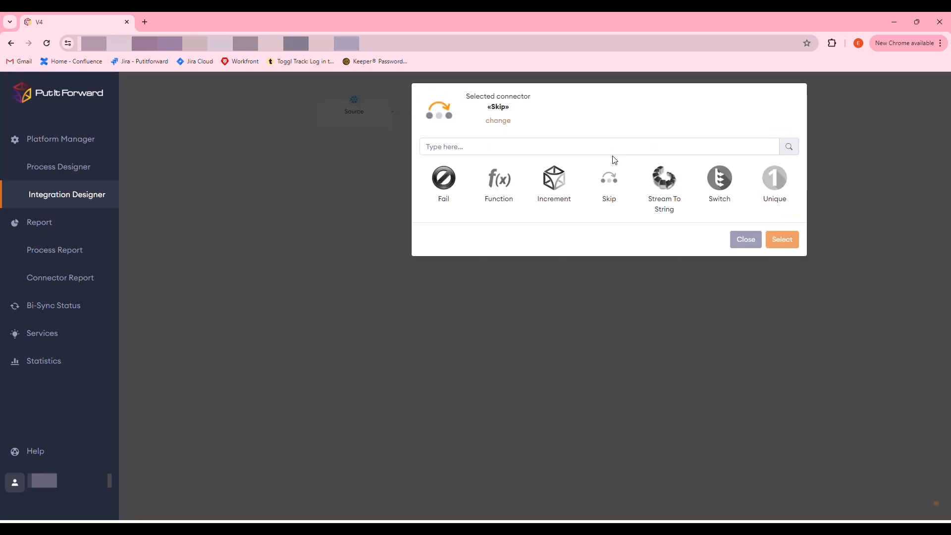
pyautogui.click(790, 177)
pyautogui.moveTo(206, 127); pyautogui.dragTo(128, 123)
pyautogui.write('Emailo')
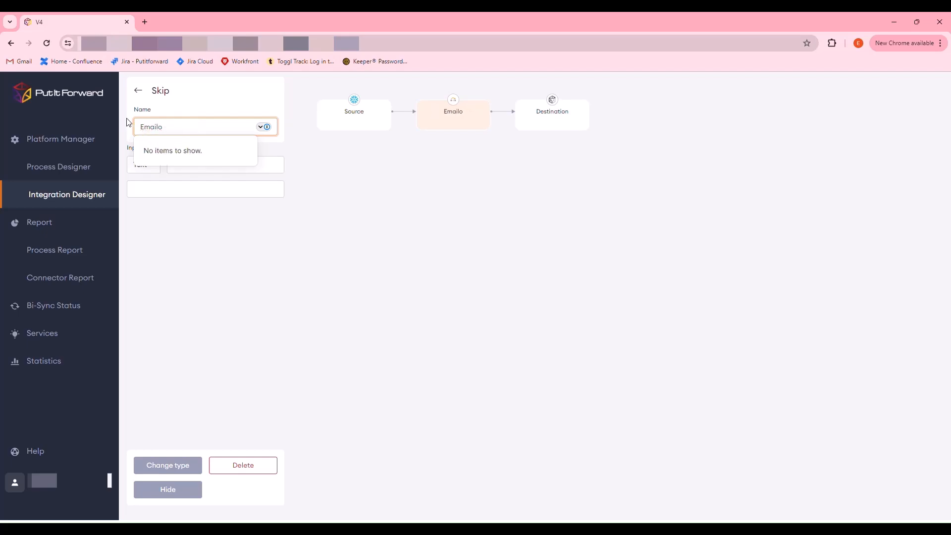
pyautogui.press('BackSpace')
pyautogui.write('is empty')
pyautogui.click(178, 240)
# Link the skip condition's input dynamically to the source Email field and apply the "Is empty?" function.
pyautogui.click(153, 165)
pyautogui.click(170, 251)
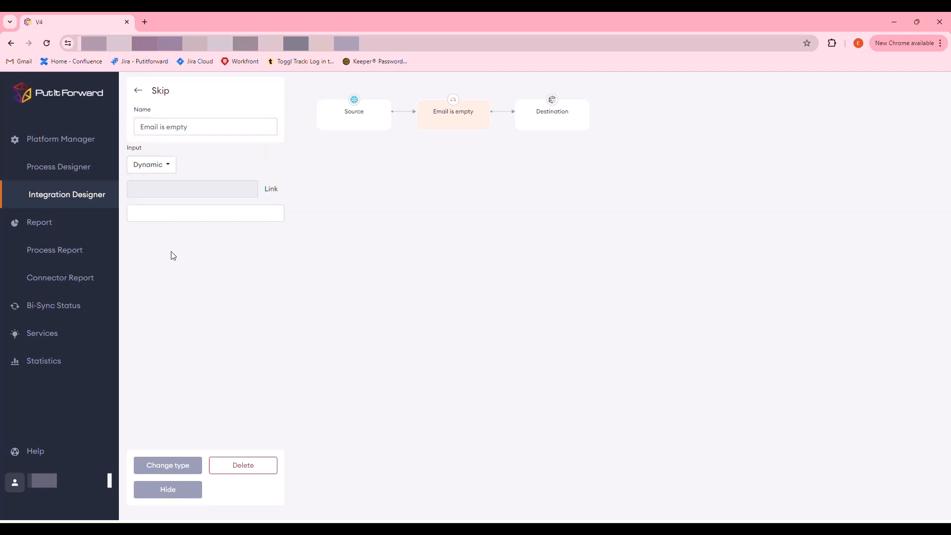
pyautogui.click(272, 190)
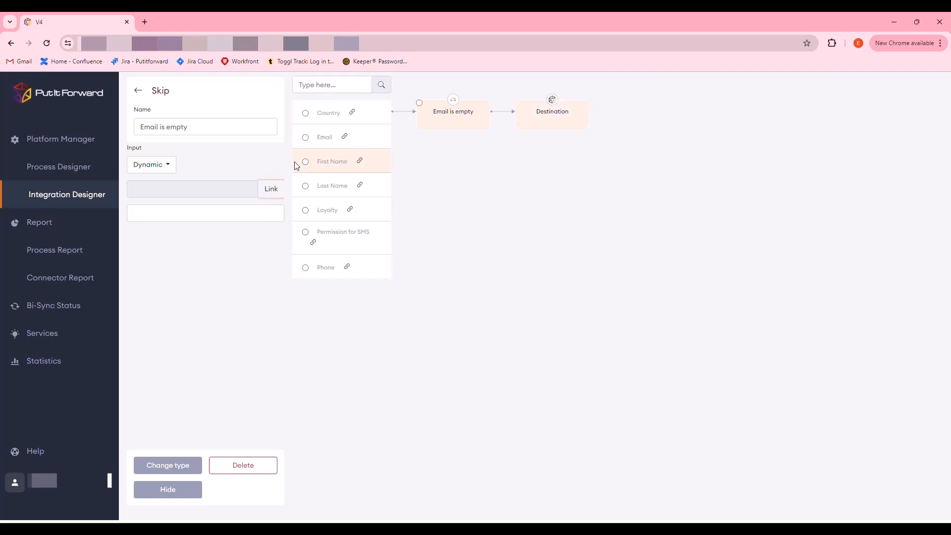
pyautogui.click(304, 139)
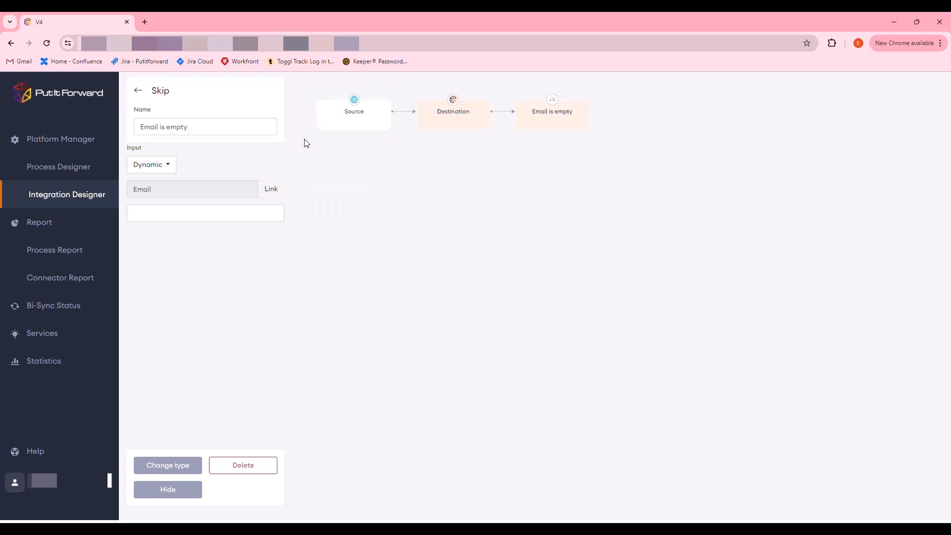
pyautogui.click(252, 219)
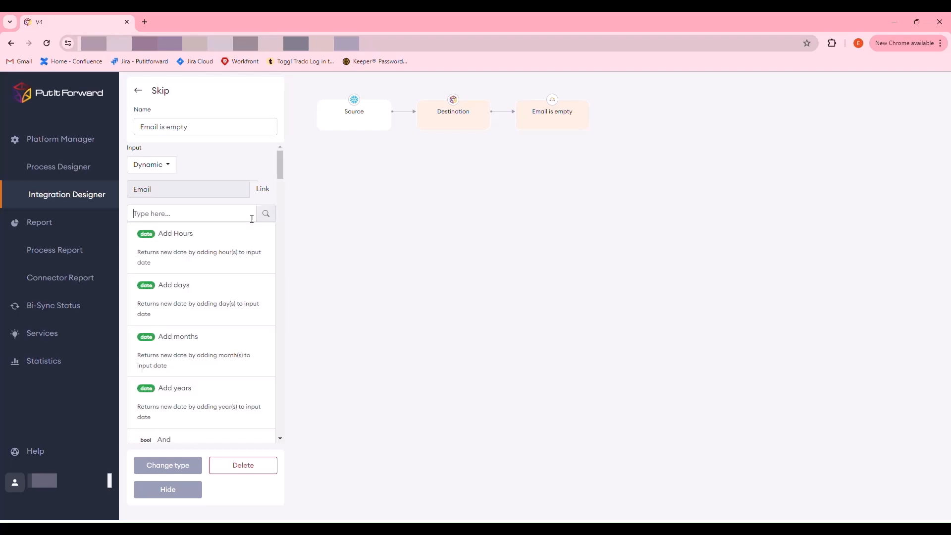
pyautogui.write('is em')
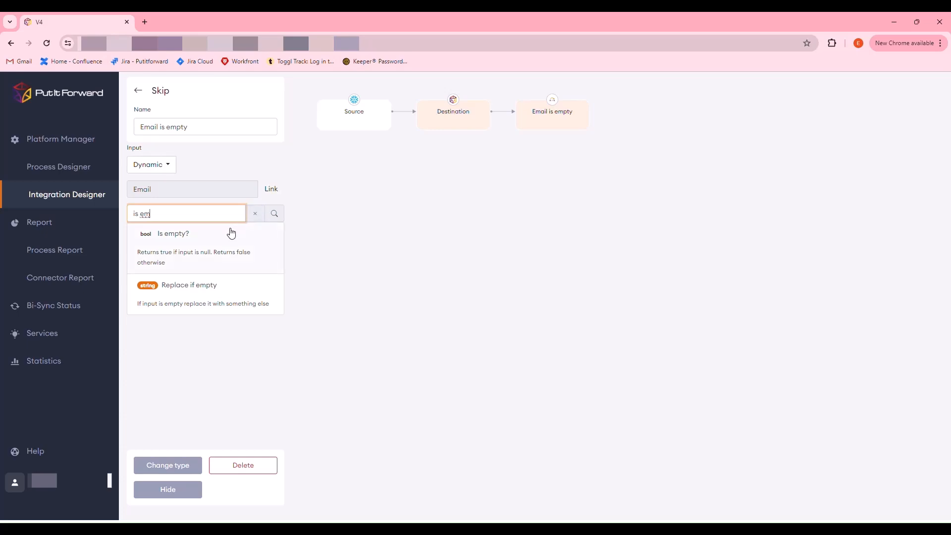
pyautogui.click(225, 245)
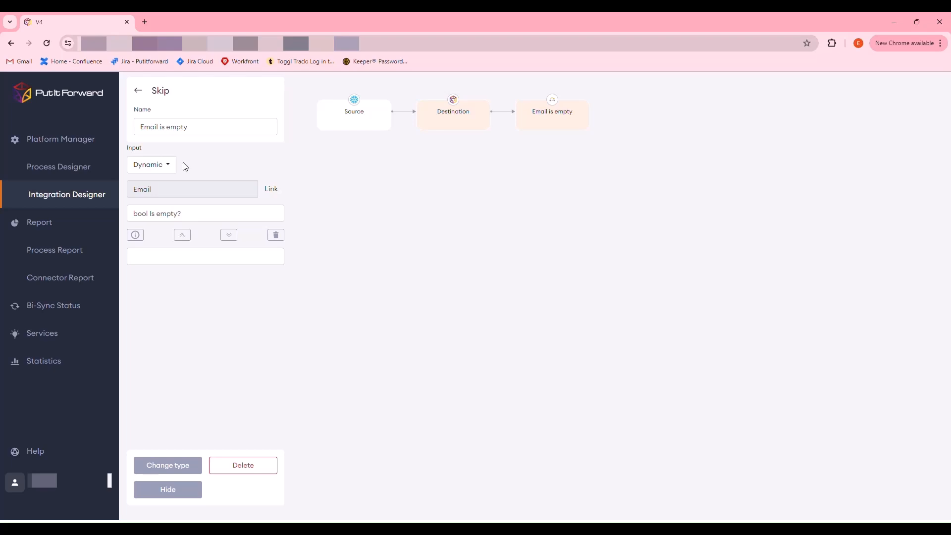
# Return to the destination mapping, then save and run the integration.
pyautogui.click(136, 91)
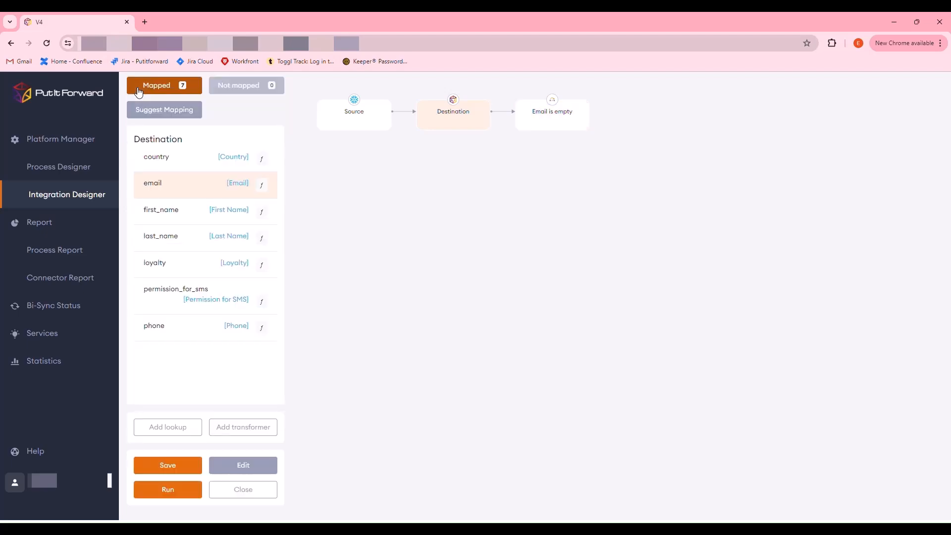
pyautogui.click(168, 466)
pyautogui.click(168, 490)
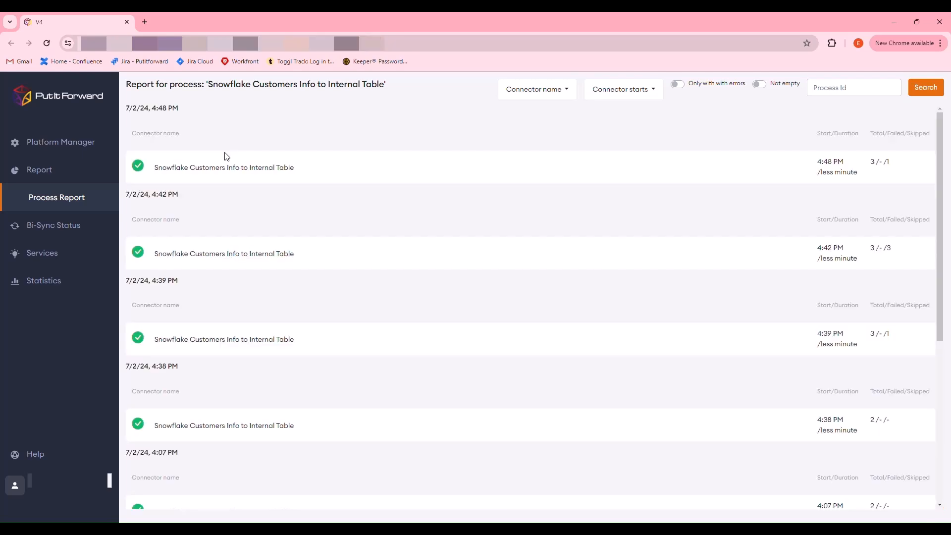
# Filter the latest run's connector report to skipped rows and examine the skipped record's details.
pyautogui.click(233, 172)
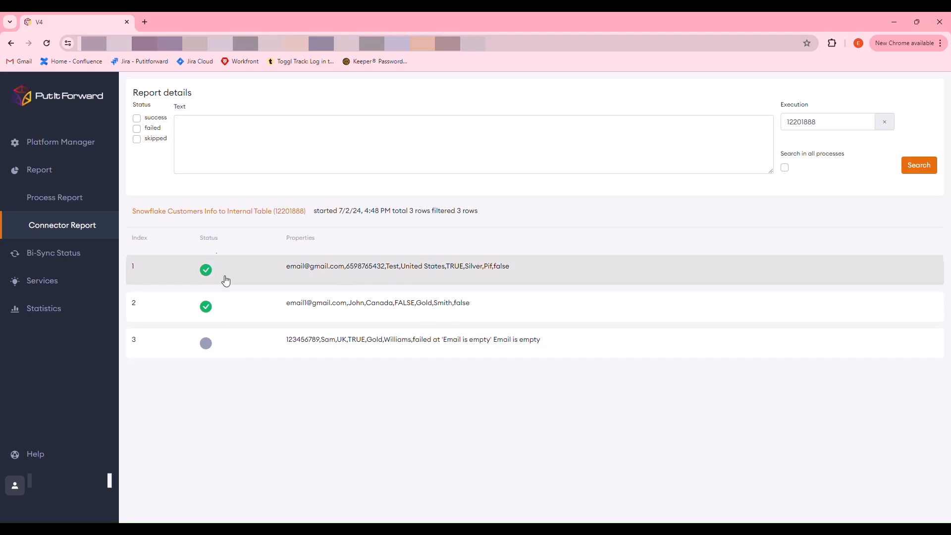
pyautogui.click(137, 138)
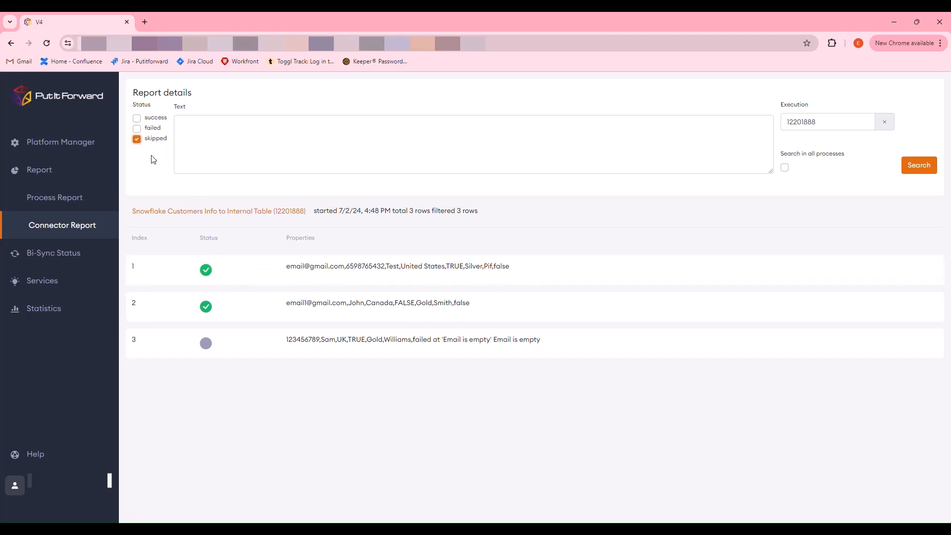
pyautogui.click(917, 168)
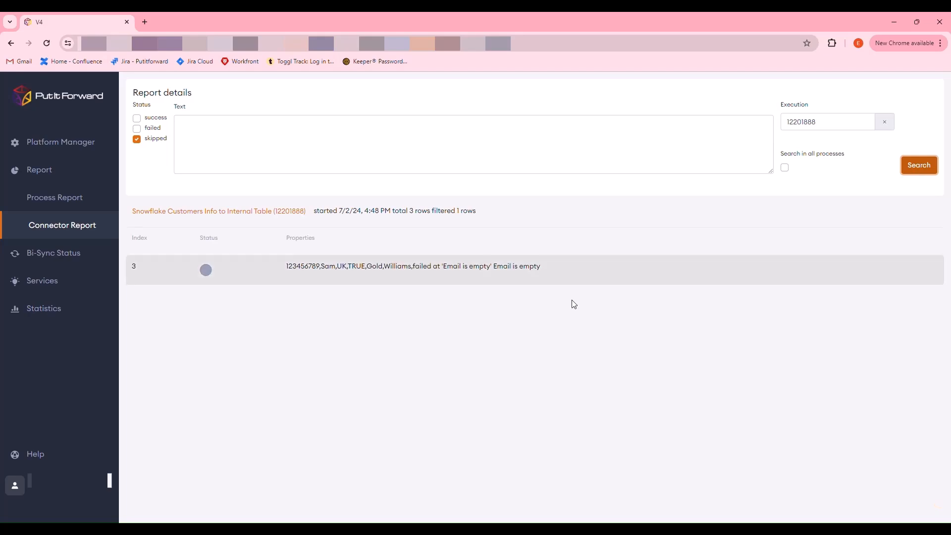
pyautogui.click(464, 269)
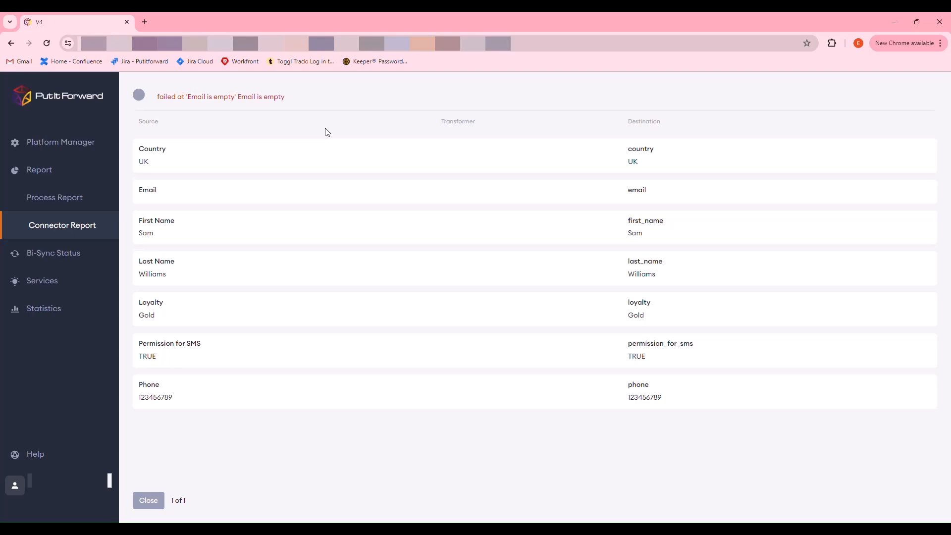
pyautogui.click(146, 500)
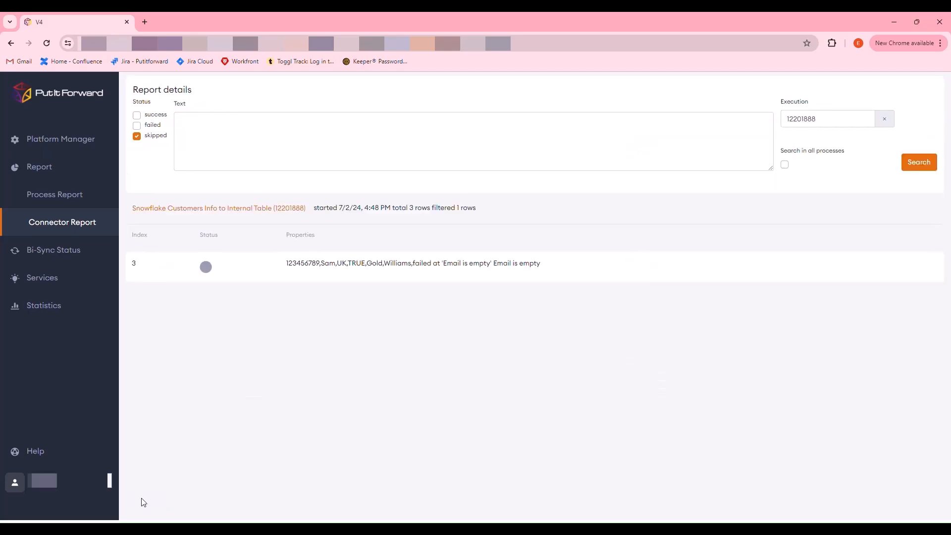
# Return to the process list and reopen the Snowflake Customers Info to Internal Table connector in the Integration Designer.
pyautogui.click(81, 144)
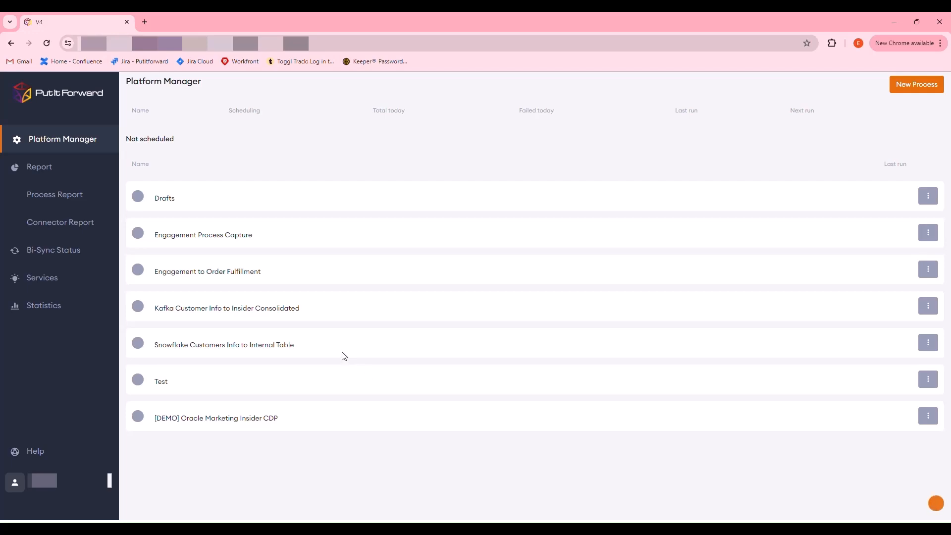
pyautogui.click(928, 345)
pyautogui.click(867, 367)
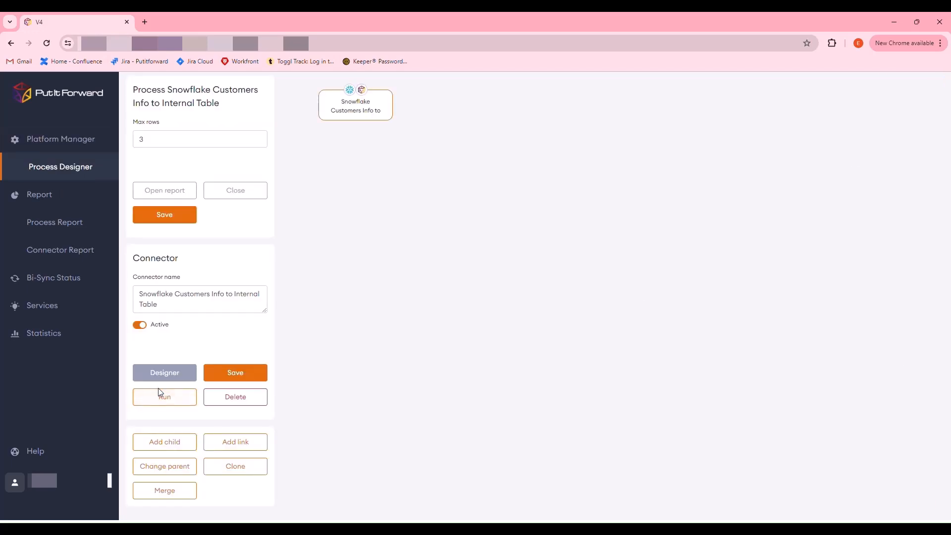
pyautogui.click(160, 378)
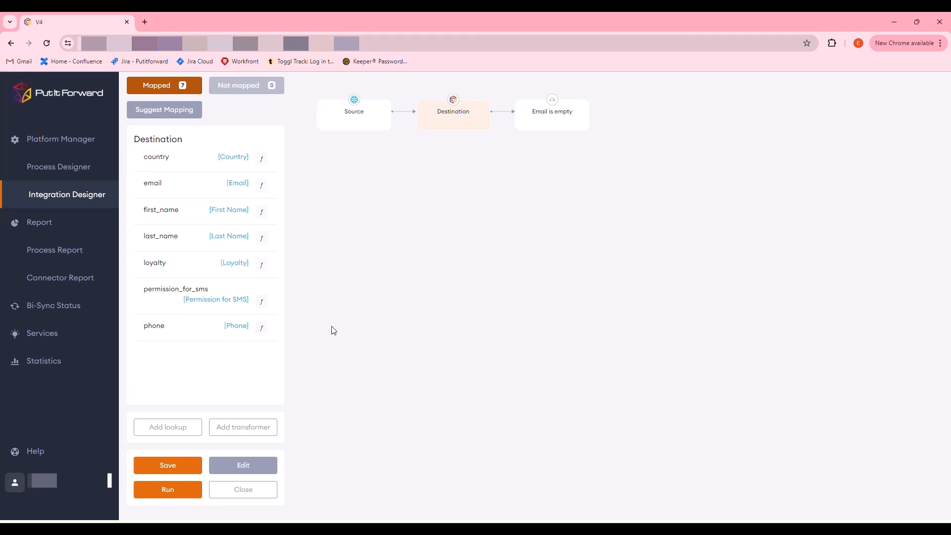
# Add a second Skip transformer to the integration and name it "Phone format is incorrect".
pyautogui.click(228, 424)
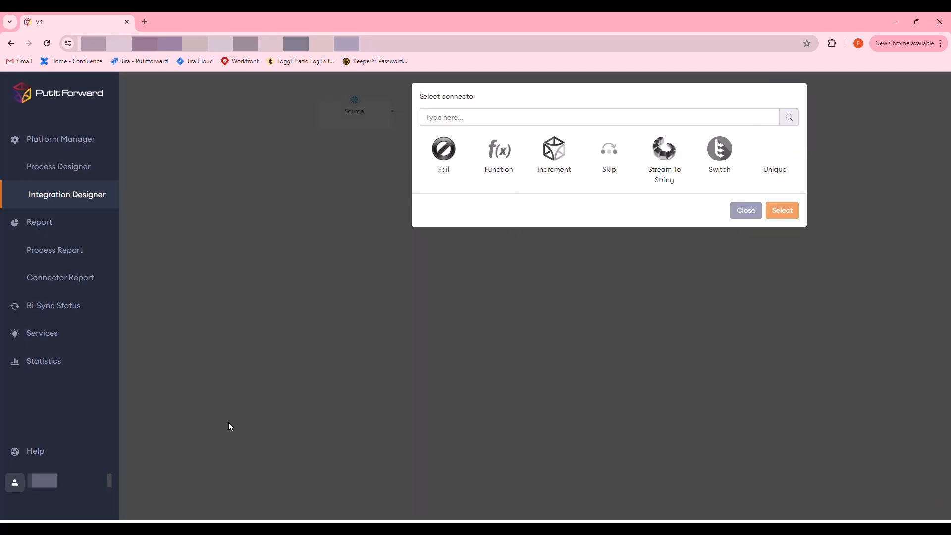
pyautogui.click(613, 163)
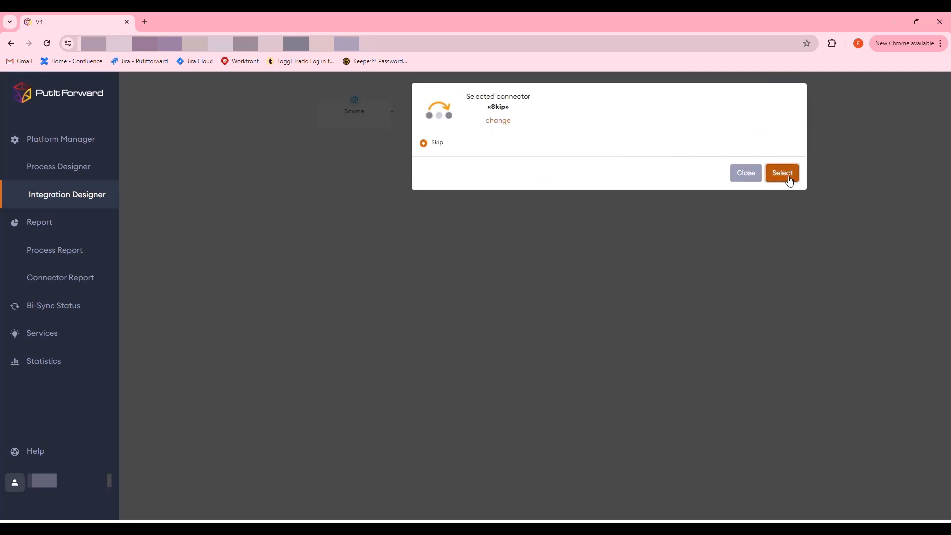
pyautogui.click(787, 175)
pyautogui.tripleClick(213, 127)
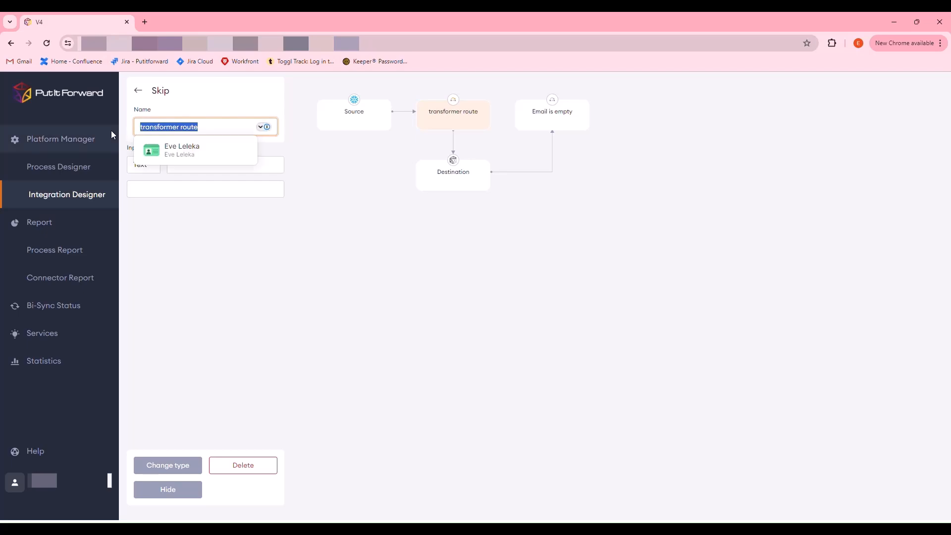
pyautogui.write('Phone forma')
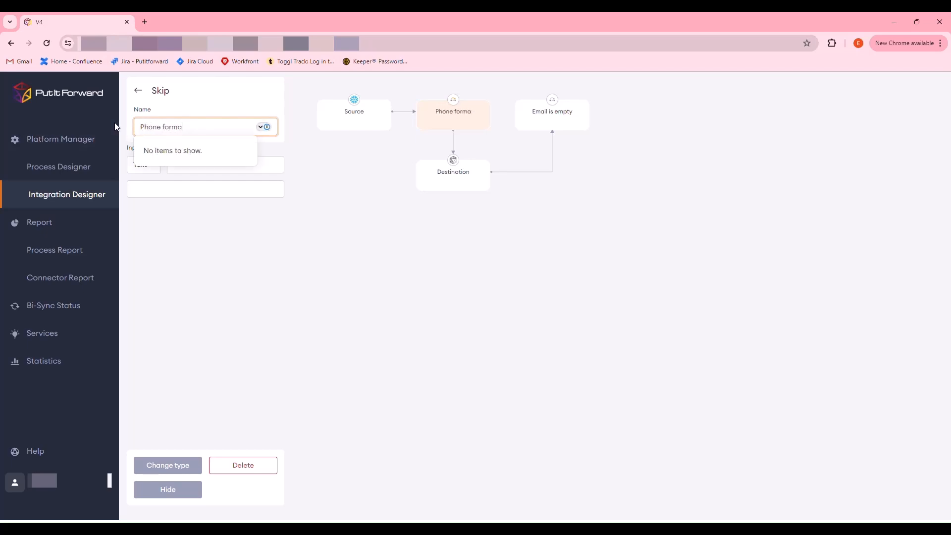
pyautogui.write('t is incorreect')
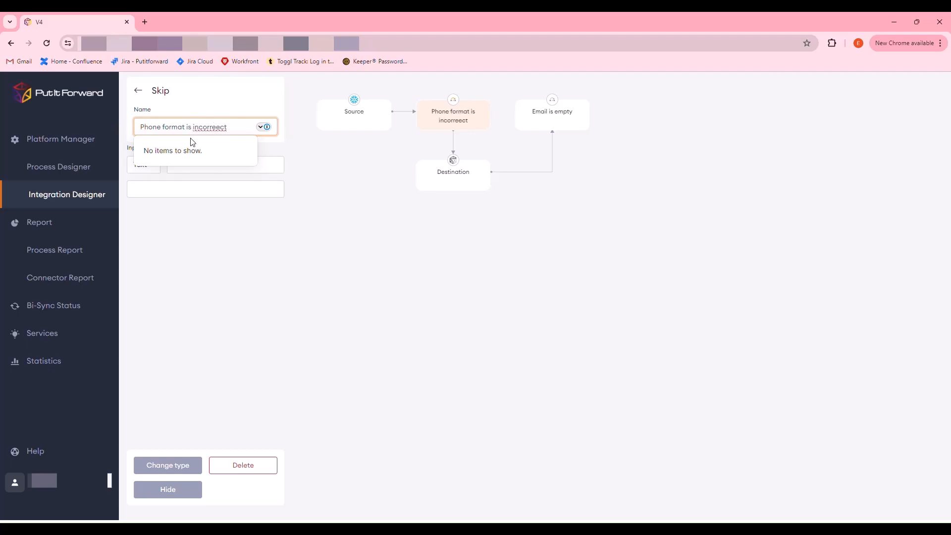
pyautogui.press('BackSpace')
pyautogui.click(323, 139)
# Set the new Skip transformer's input to Dynamic and link it to the source Phone field.
pyautogui.click(153, 164)
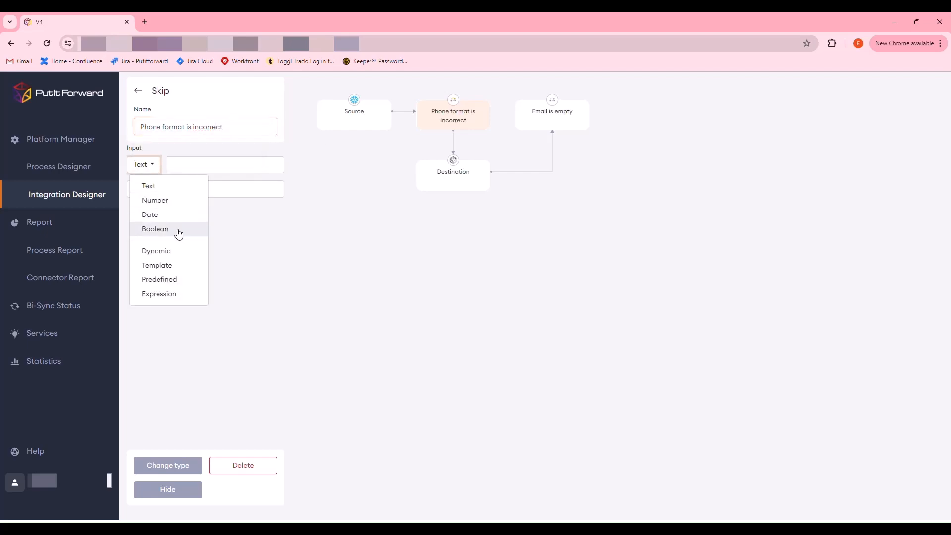
pyautogui.click(181, 250)
pyautogui.click(269, 192)
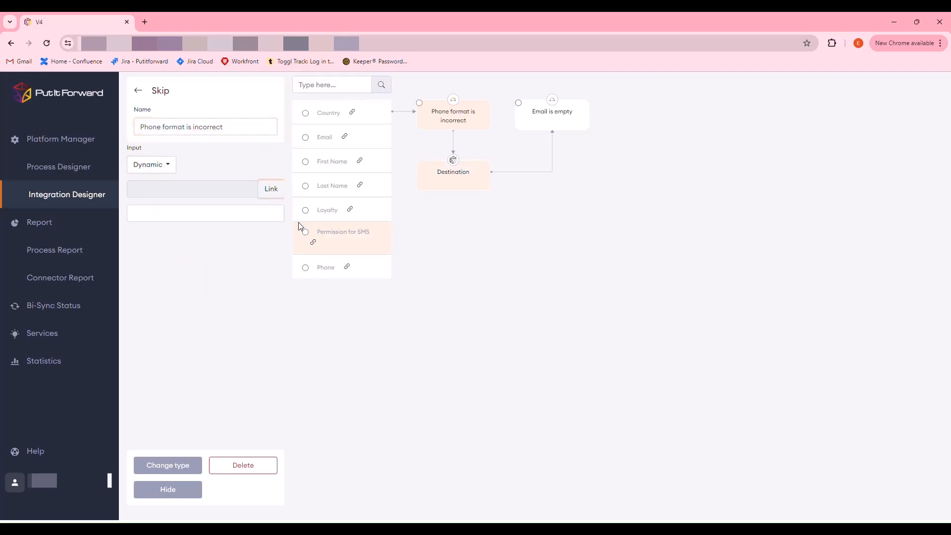
pyautogui.click(310, 270)
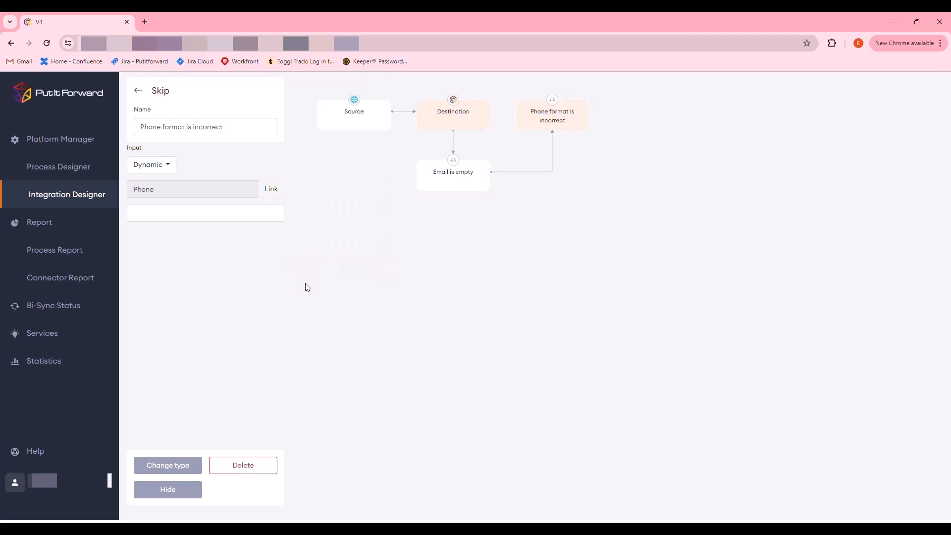
# Apply the "Does contain" function to the Phone input, looking for the text "+".
pyautogui.click(211, 216)
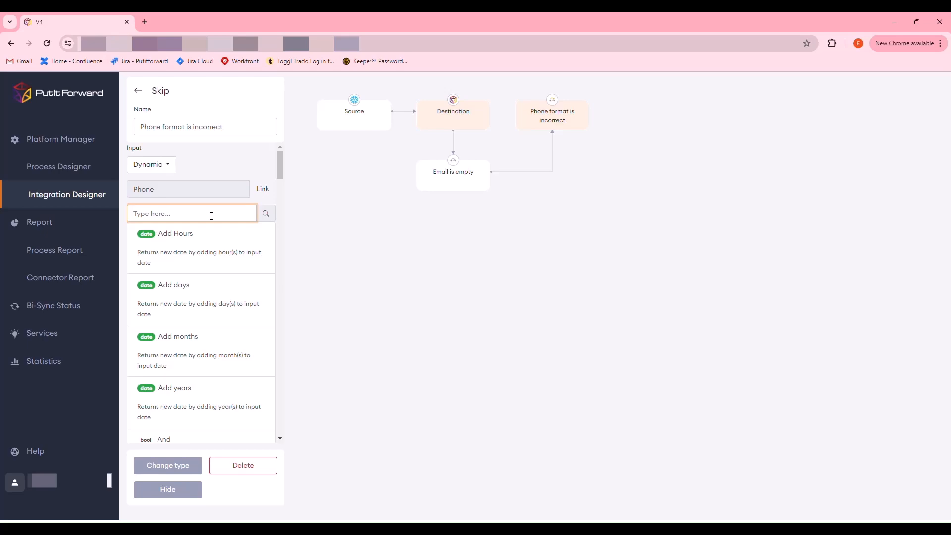
pyautogui.write('does')
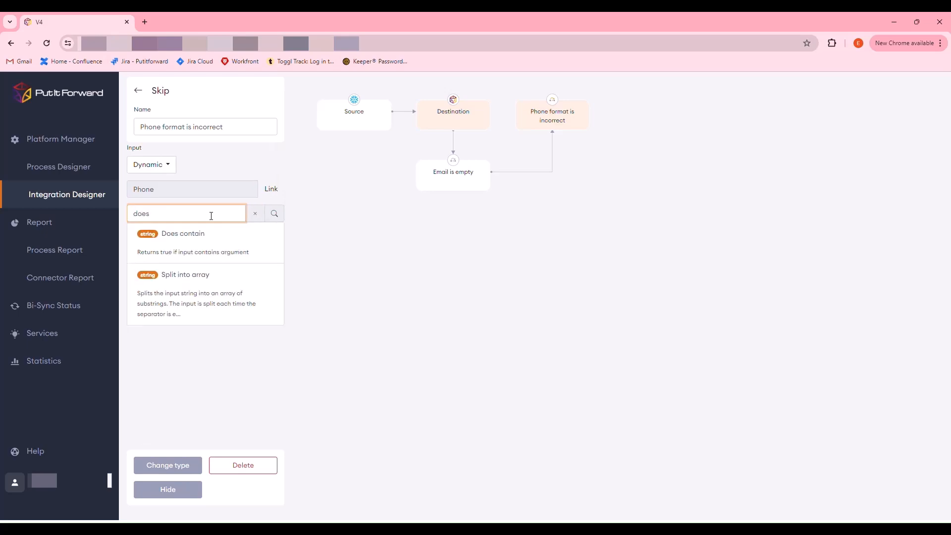
pyautogui.click(222, 247)
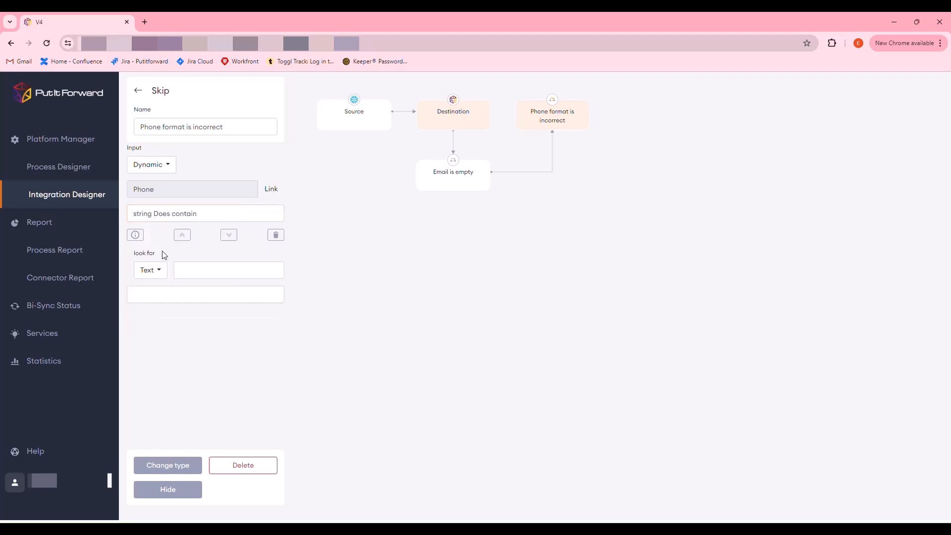
pyautogui.click(194, 275)
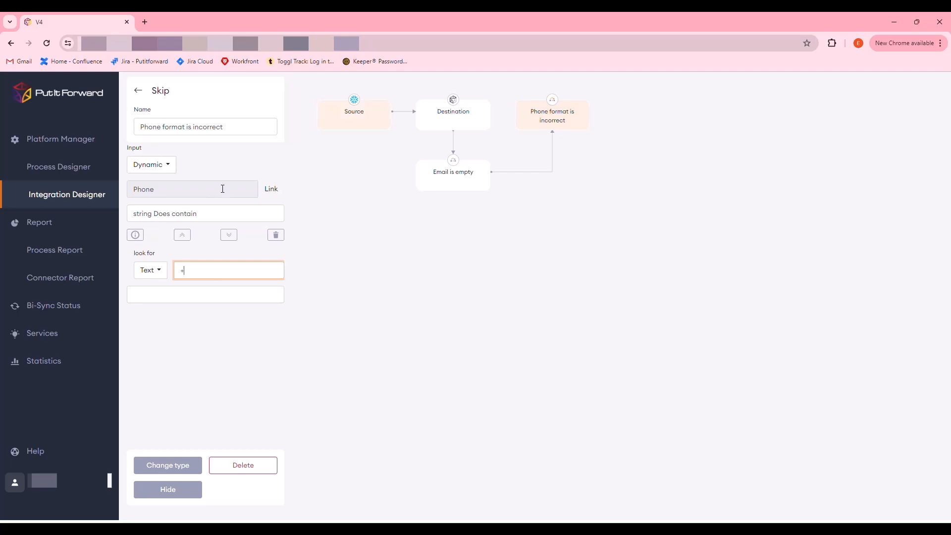
# Add the boolean "Not" function after "Does contain" in the "Phone format is incorrect" Skip transformer.
pyautogui.click(239, 302)
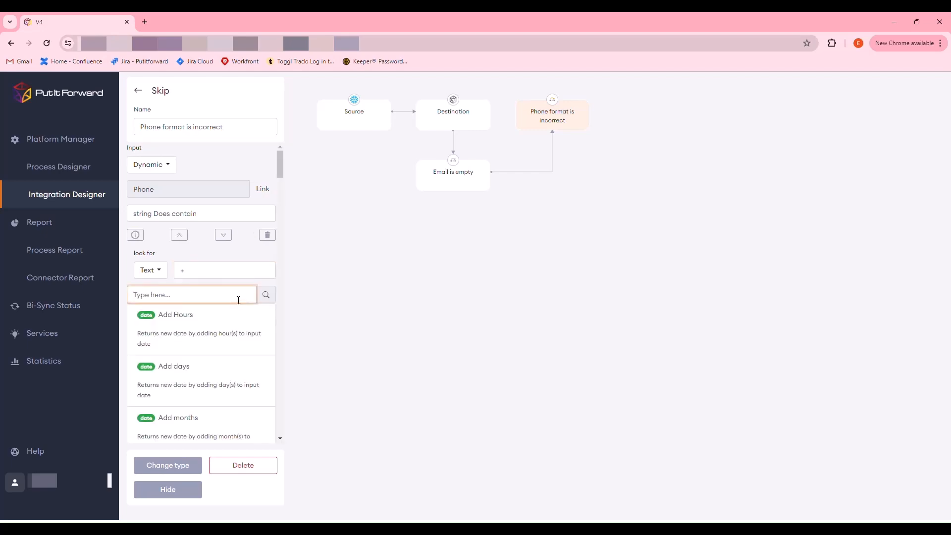
pyautogui.write('bo')
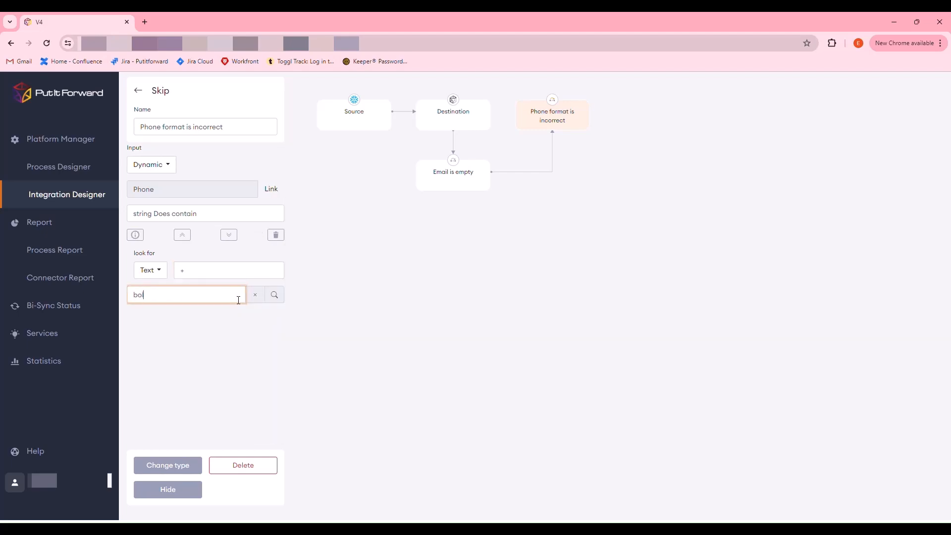
pyautogui.write('ol not')
pyautogui.press('BackSpace')
pyautogui.press('BackSpace')
pyautogui.press('BackSpace')
pyautogui.scroll(-3, 230, 324)
pyautogui.click(213, 370)
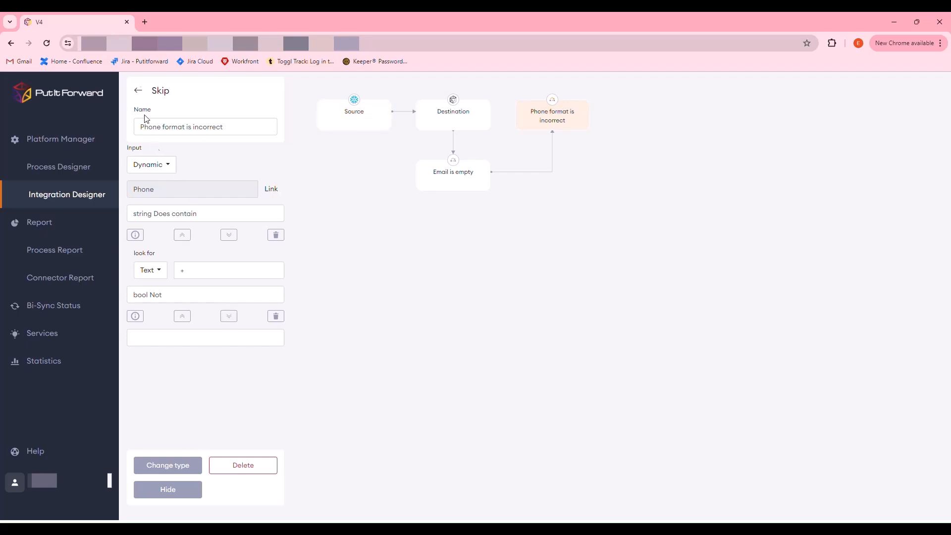
# Save the connector with the new Skip transformer, run it, and refresh the process report.
pyautogui.click(138, 91)
pyautogui.click(193, 464)
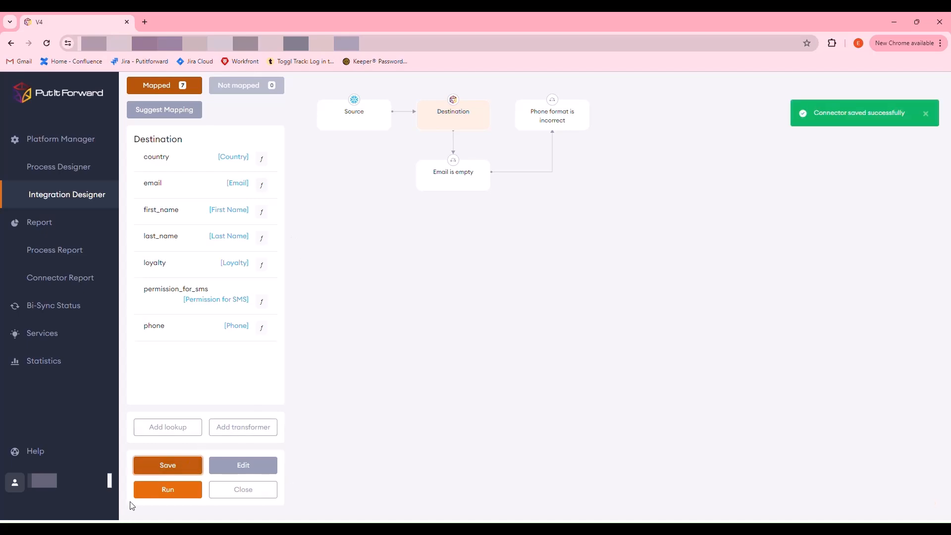
pyautogui.click(158, 495)
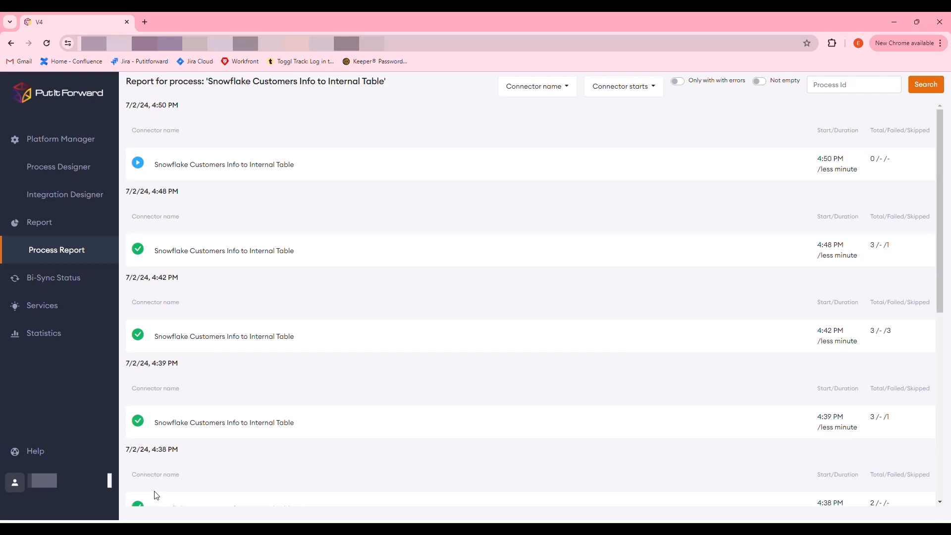
pyautogui.click(47, 43)
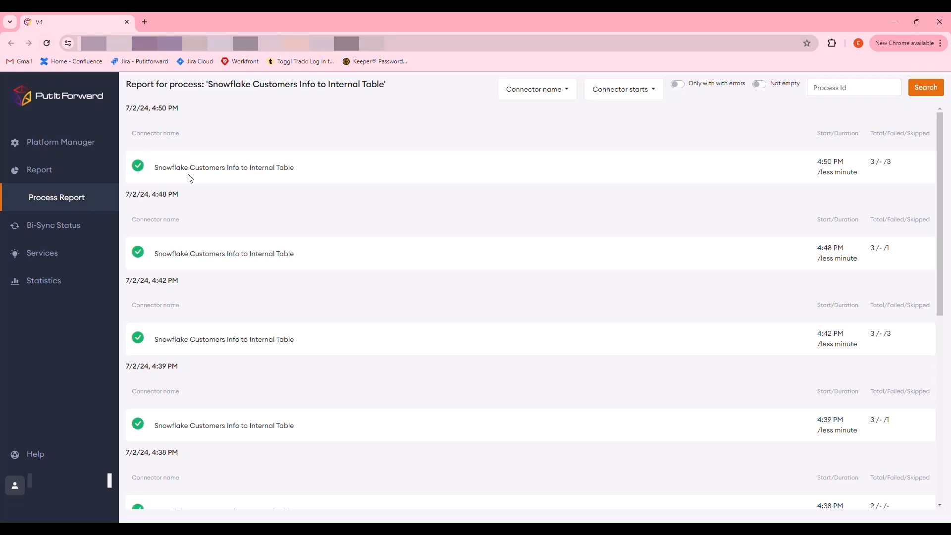
# Filter the latest run's connector report to skipped records and examine the destination phone value of the first record.
pyautogui.click(187, 172)
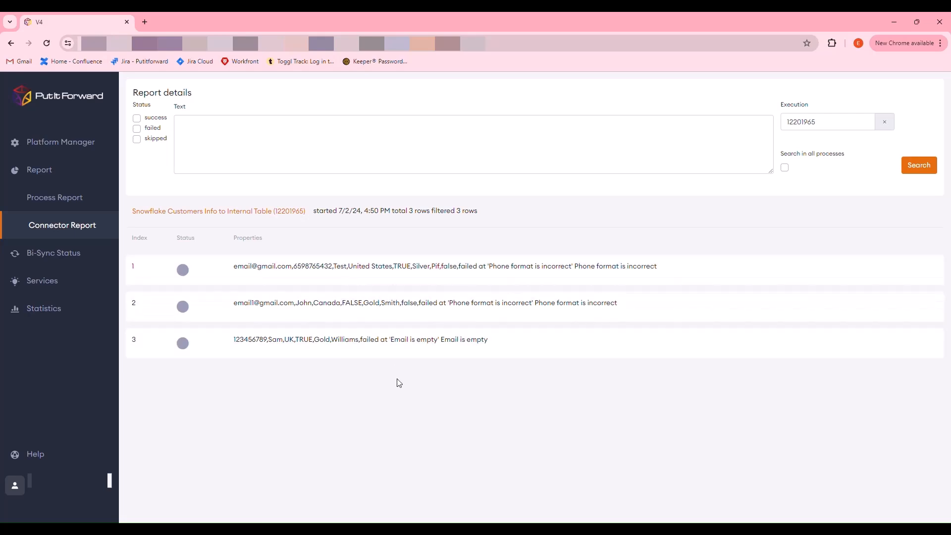
pyautogui.click(137, 139)
pyautogui.click(919, 166)
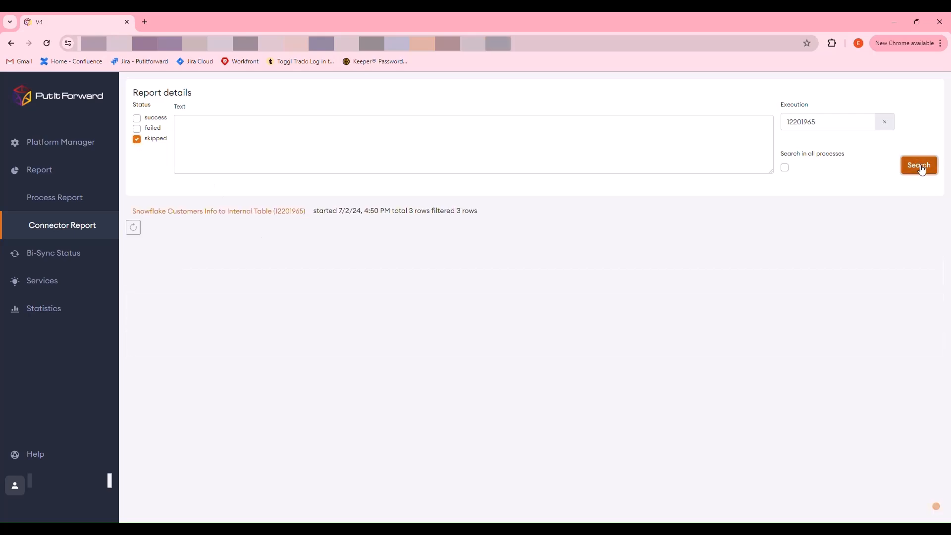
pyautogui.click(463, 266)
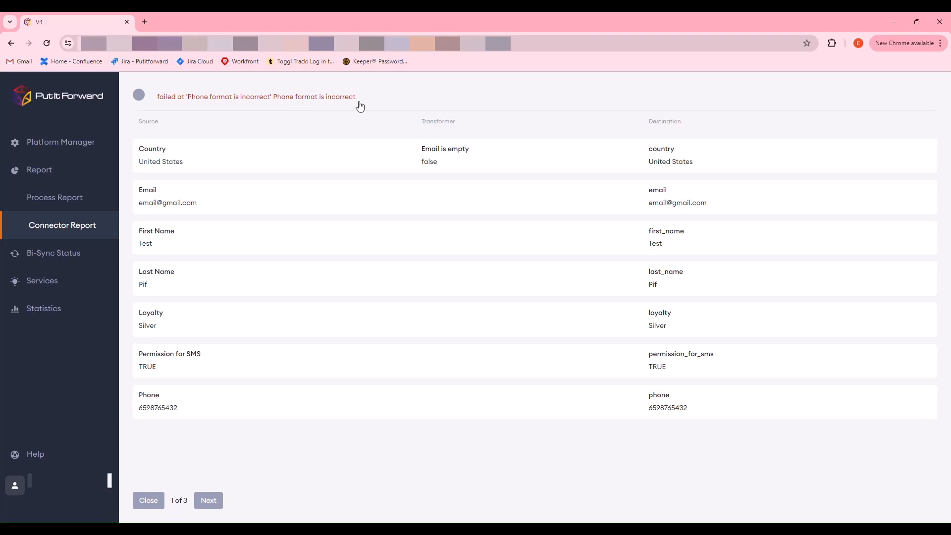
pyautogui.moveTo(646, 412); pyautogui.dragTo(692, 409)
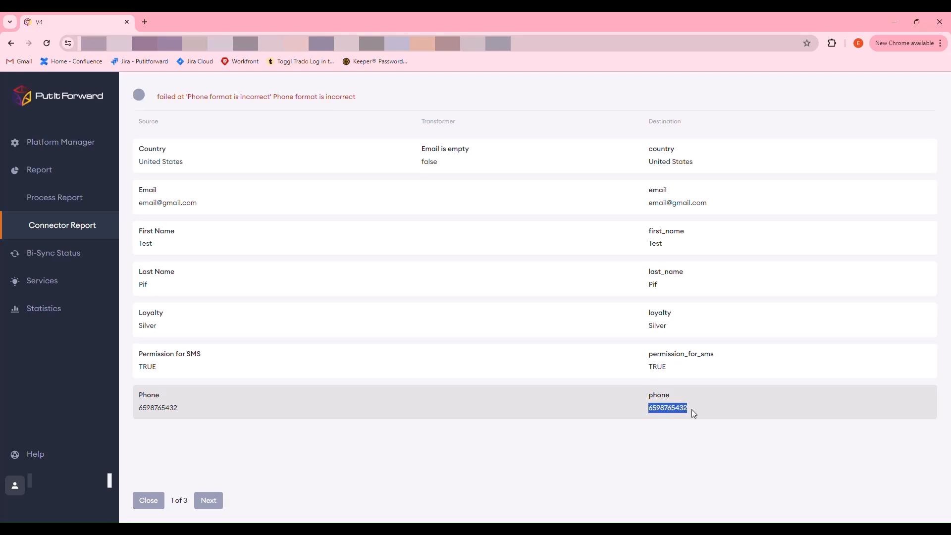